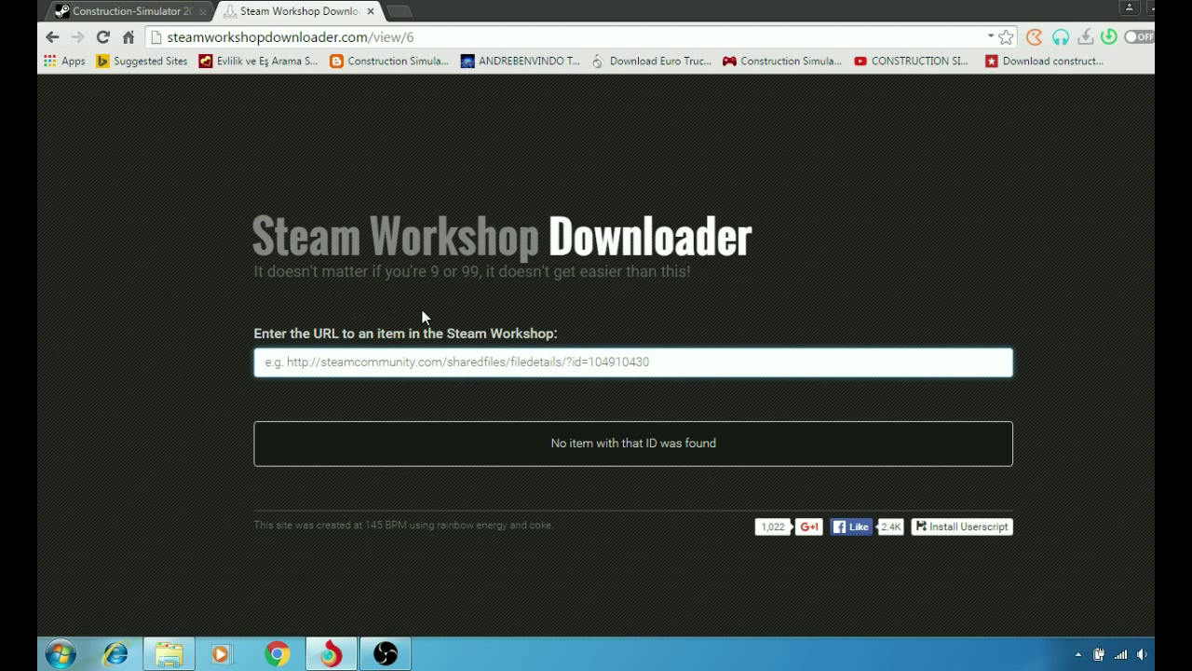
{"action": "left_click", "coordinate": [139, 11]}
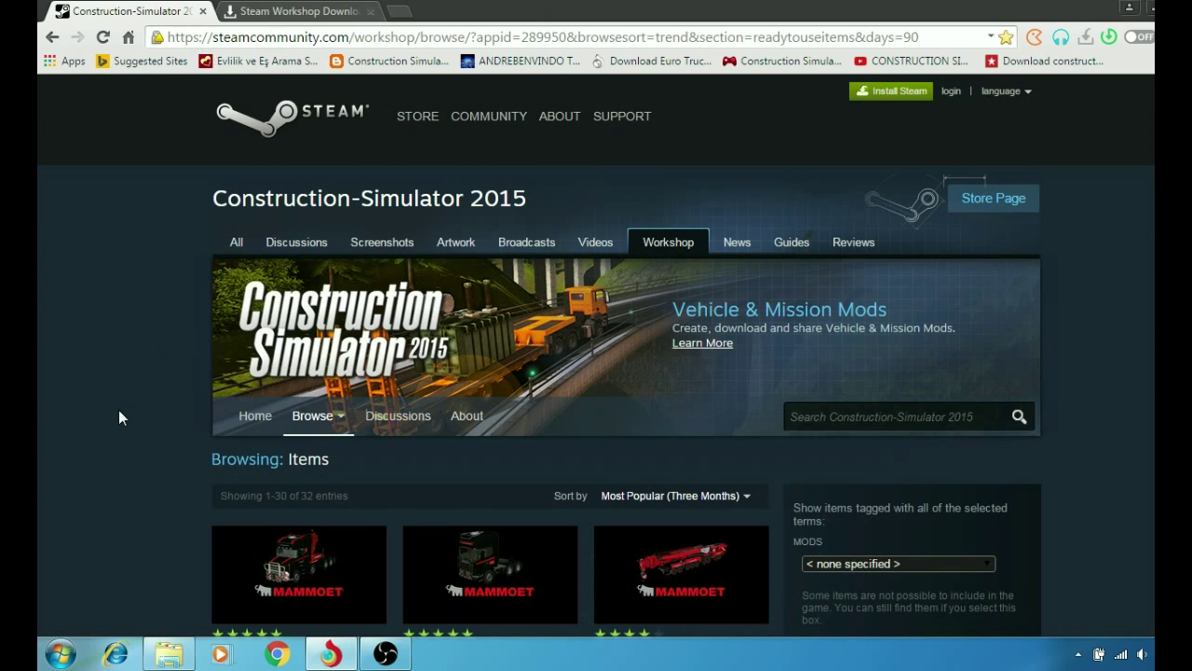
{"action": "scroll", "coordinate": [119, 419], "scroll_direction": "down", "scroll_amount": 3}
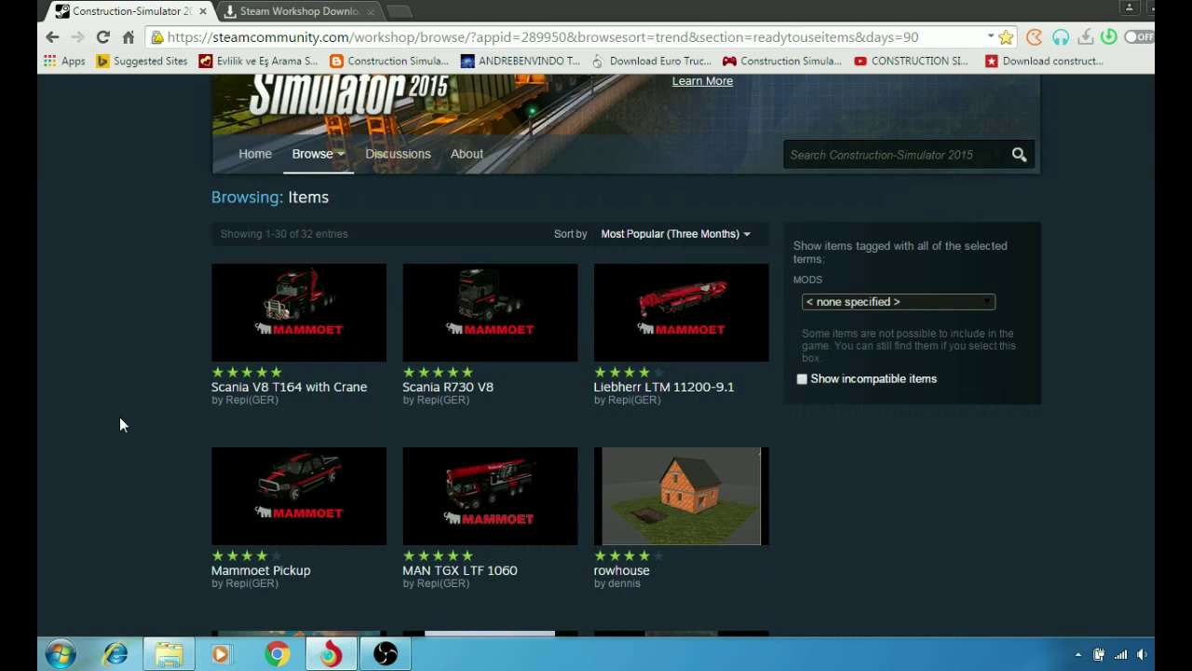
{"action": "scroll", "coordinate": [118, 424], "scroll_direction": "down", "scroll_amount": 12}
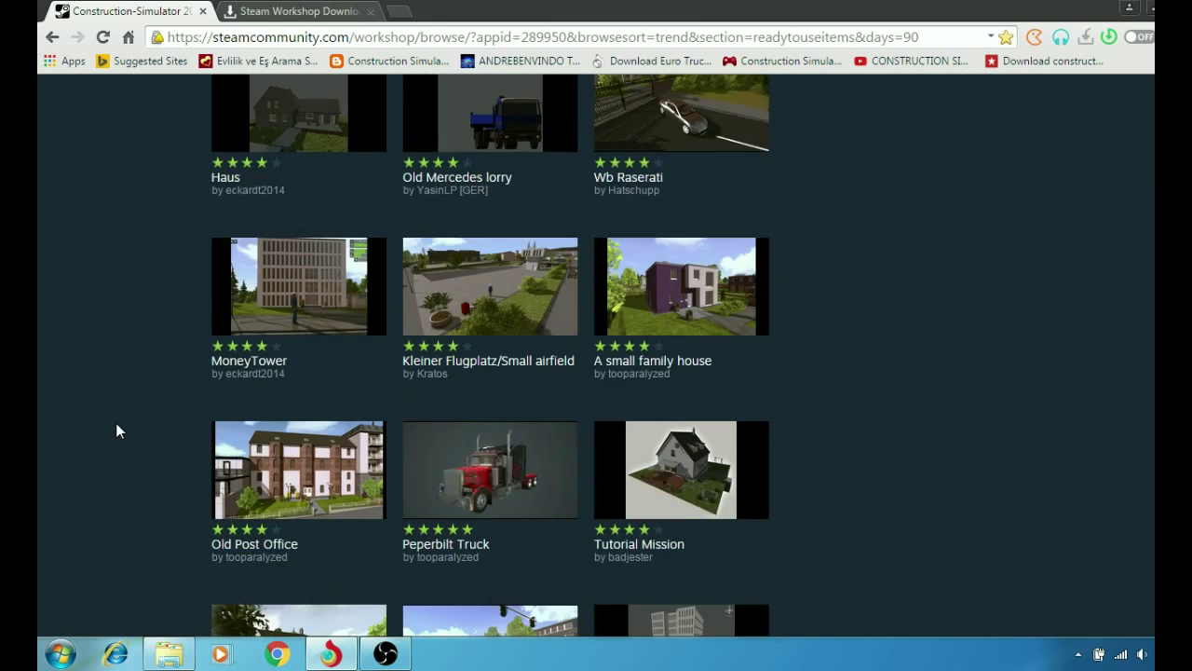
{"action": "scroll", "coordinate": [116, 431], "scroll_direction": "down", "scroll_amount": 4}
{"action": "scroll", "coordinate": [116, 431], "scroll_direction": "up", "scroll_amount": 12}
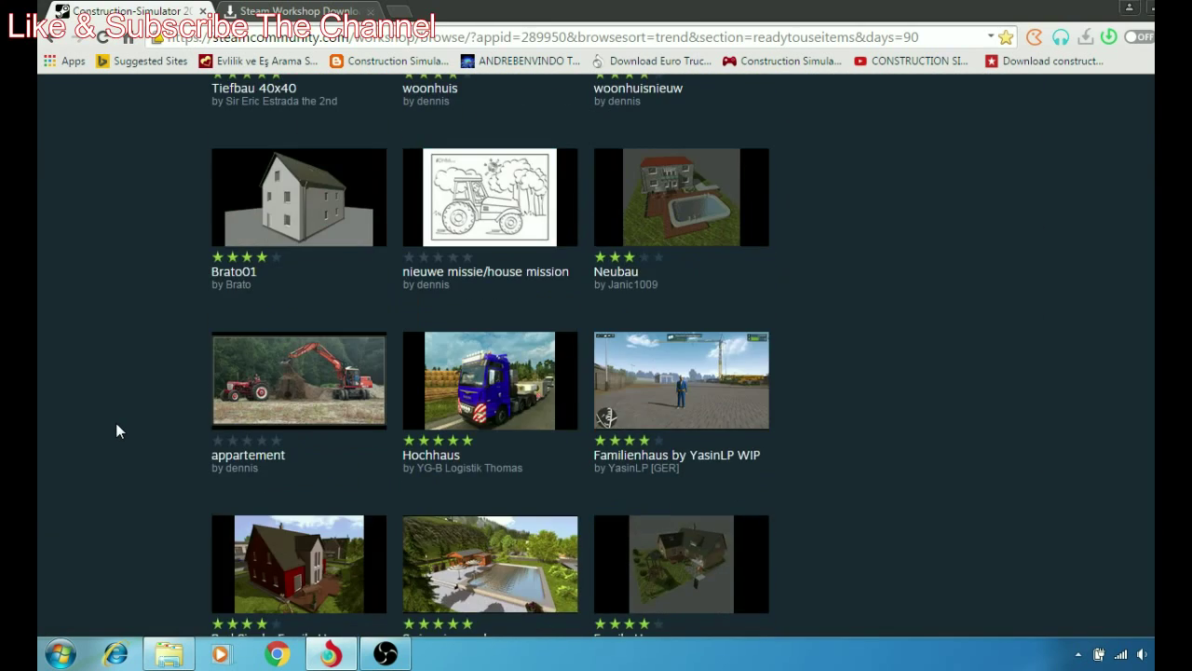
{"action": "scroll", "coordinate": [117, 430], "scroll_direction": "up", "scroll_amount": 5}
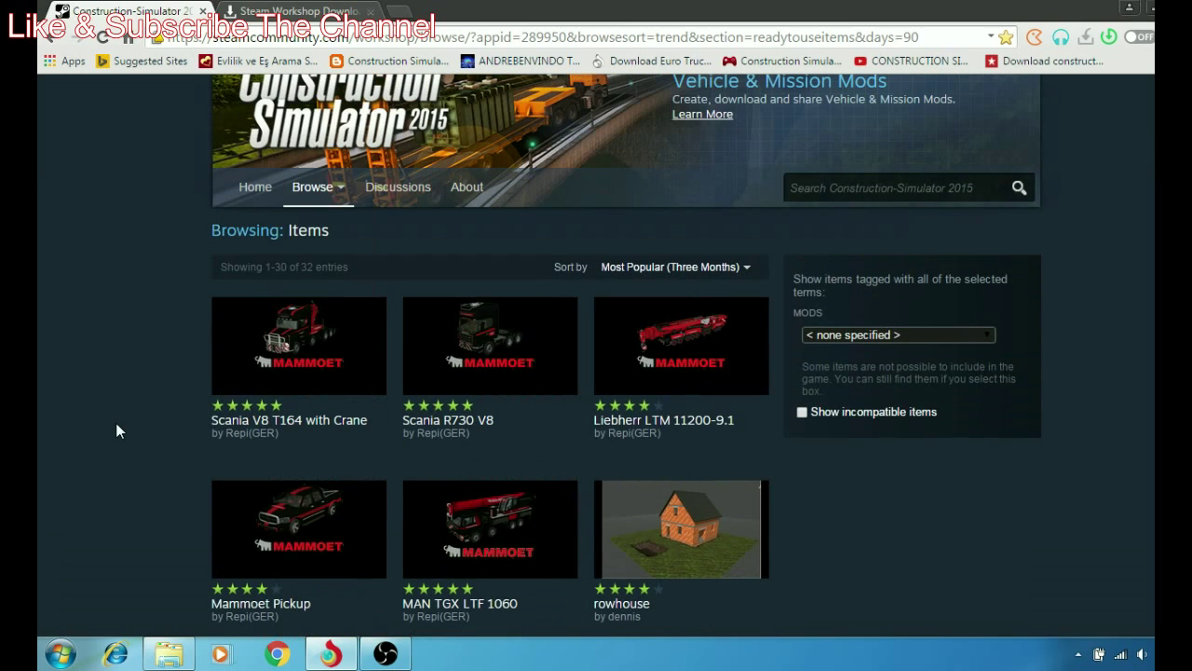
{"action": "mouse_move", "coordinate": [369, 383]}
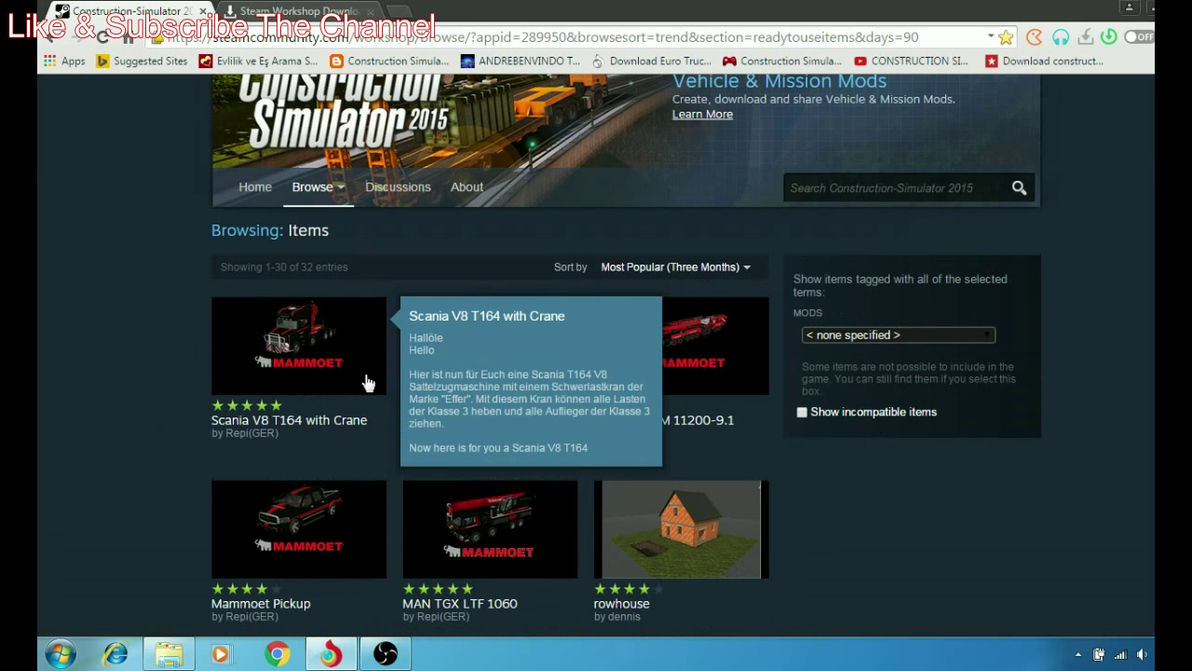
{"action": "scroll", "coordinate": [120, 374], "scroll_direction": "down", "scroll_amount": 2}
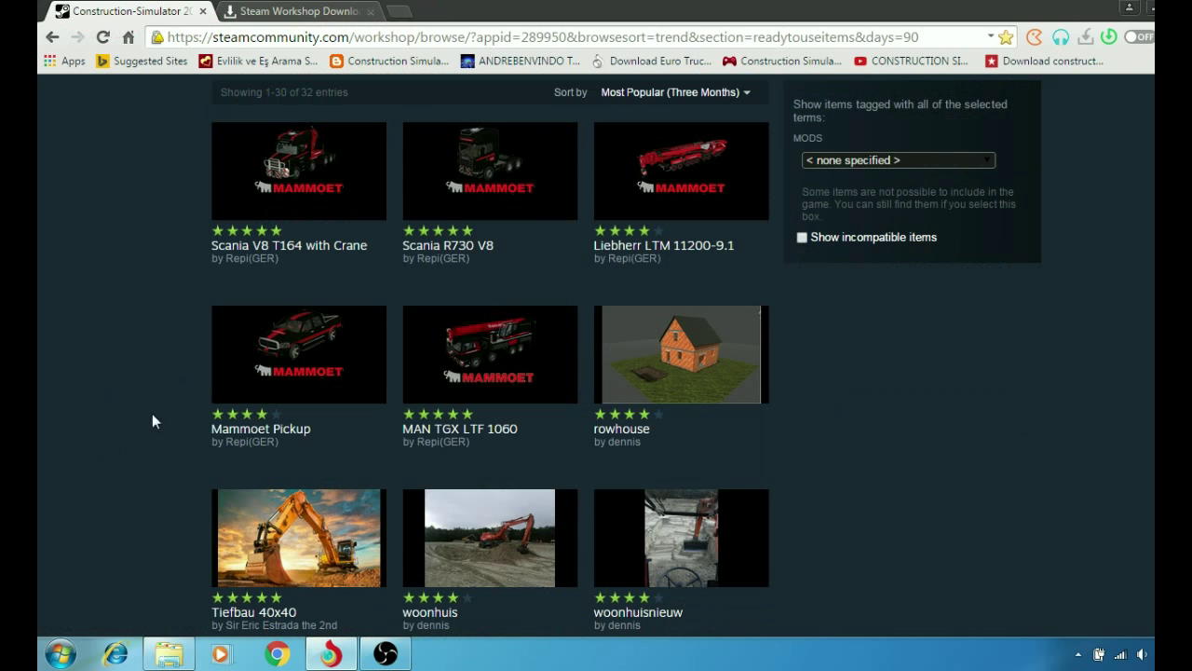
Open the Mammoet Pickup vehicle mod page and scroll through its description and Subscribe section
{"action": "left_click", "coordinate": [305, 374]}
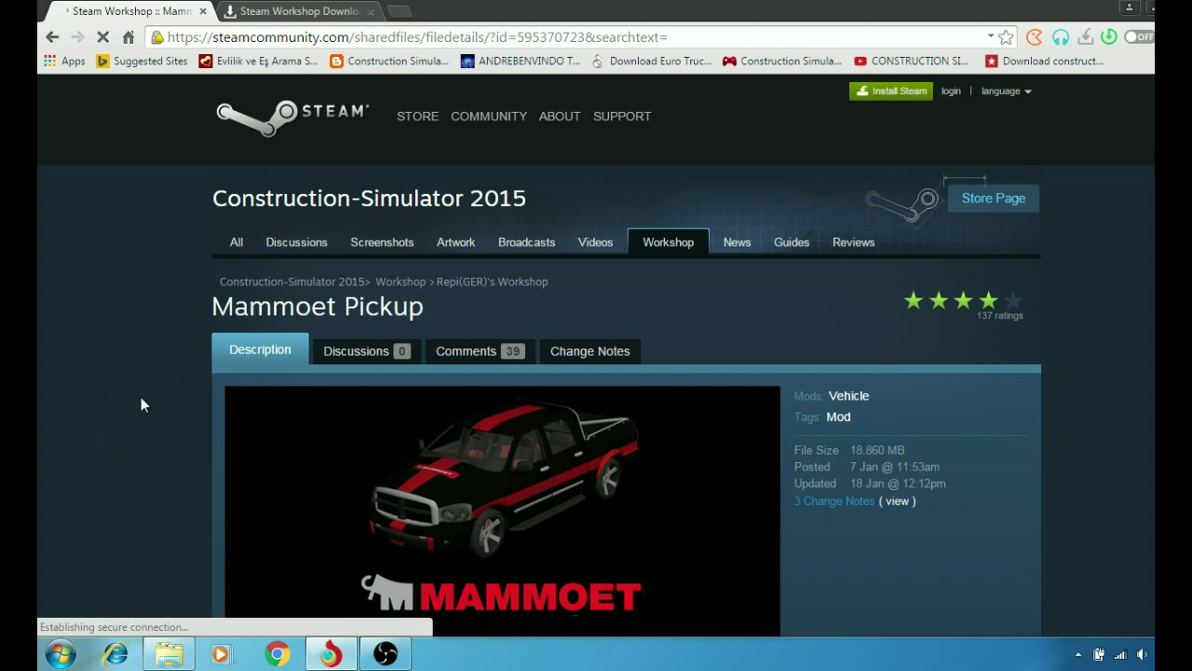
{"action": "scroll", "coordinate": [128, 403], "scroll_direction": "down", "scroll_amount": 3}
{"action": "scroll", "coordinate": [127, 403], "scroll_direction": "up", "scroll_amount": 3}
{"action": "scroll", "coordinate": [127, 403], "scroll_direction": "down", "scroll_amount": 5}
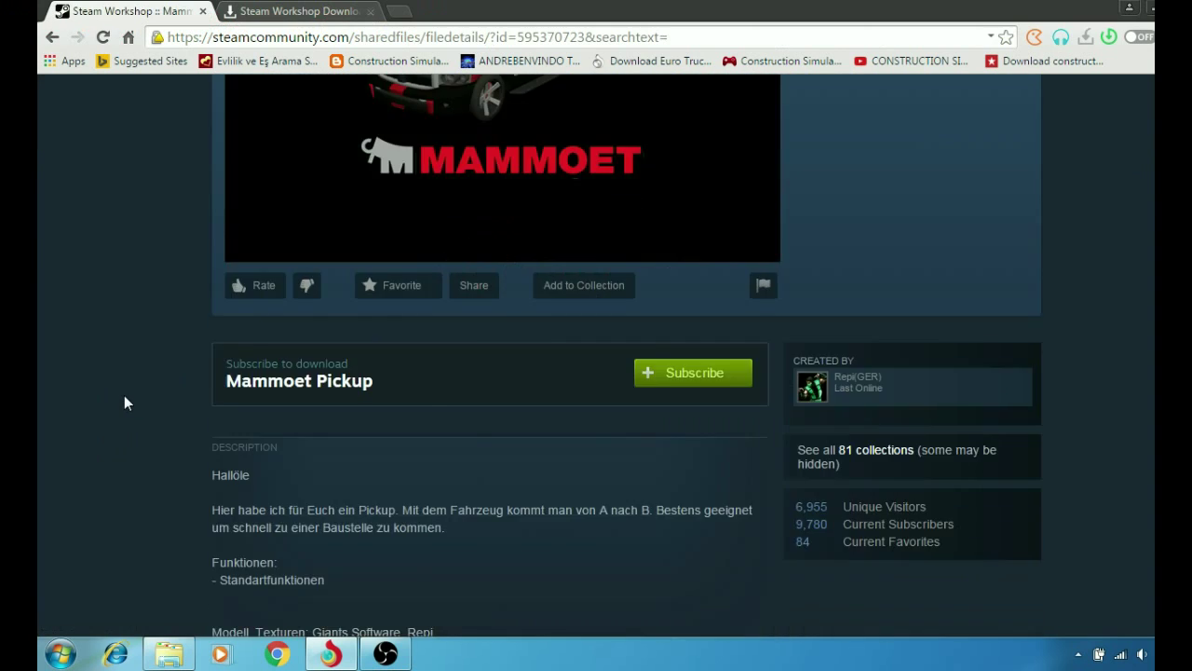
{"action": "scroll", "coordinate": [126, 402], "scroll_direction": "up", "scroll_amount": 5}
{"action": "scroll", "coordinate": [124, 403], "scroll_direction": "down", "scroll_amount": 2}
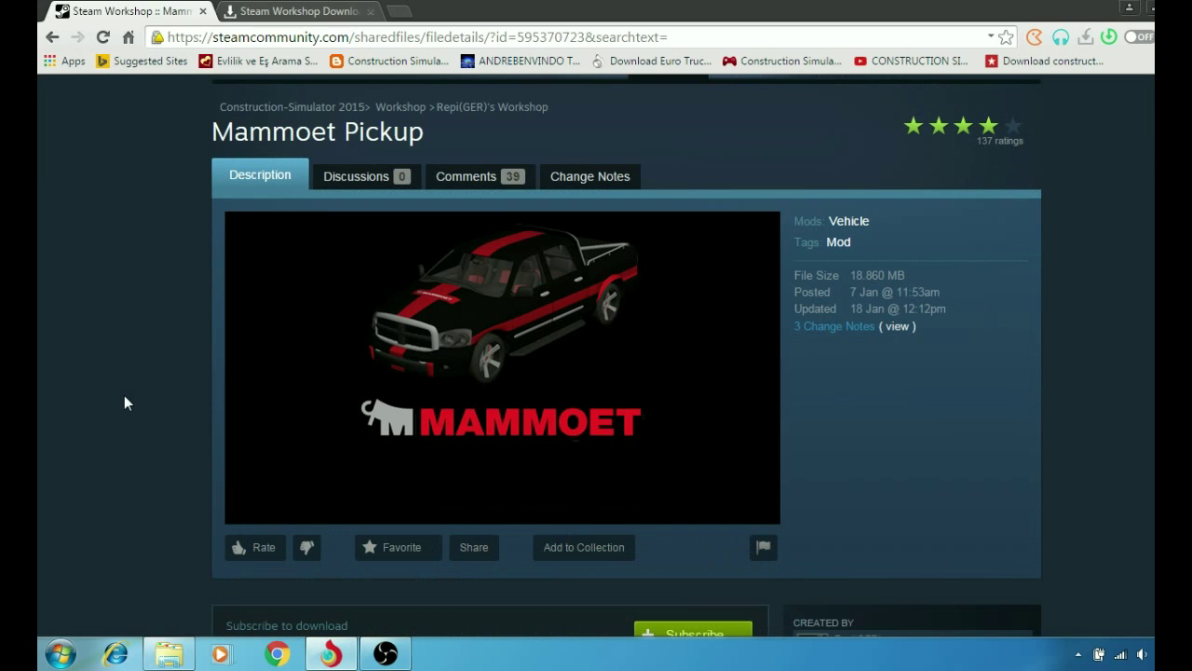
{"action": "scroll", "coordinate": [124, 402], "scroll_direction": "down", "scroll_amount": 1}
{"action": "scroll", "coordinate": [124, 403], "scroll_direction": "up", "scroll_amount": 2}
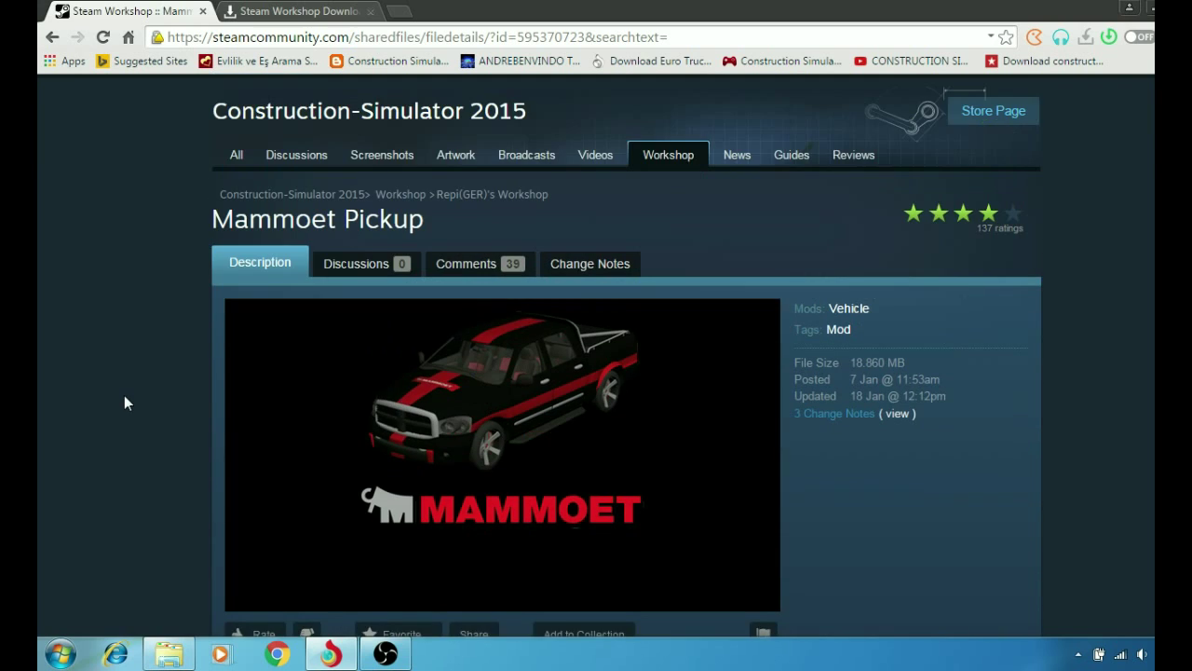
{"action": "scroll", "coordinate": [125, 402], "scroll_direction": "down", "scroll_amount": 1}
{"action": "scroll", "coordinate": [147, 469], "scroll_direction": "down", "scroll_amount": 1}
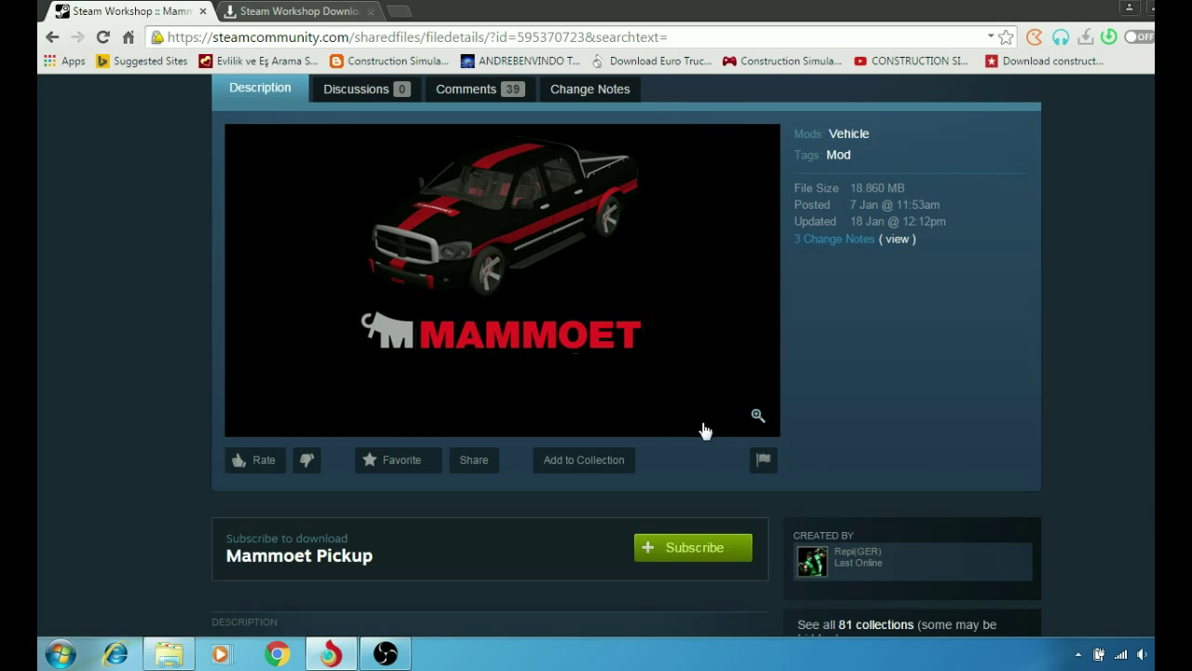
{"action": "scroll", "coordinate": [112, 467], "scroll_direction": "up", "scroll_amount": 3}
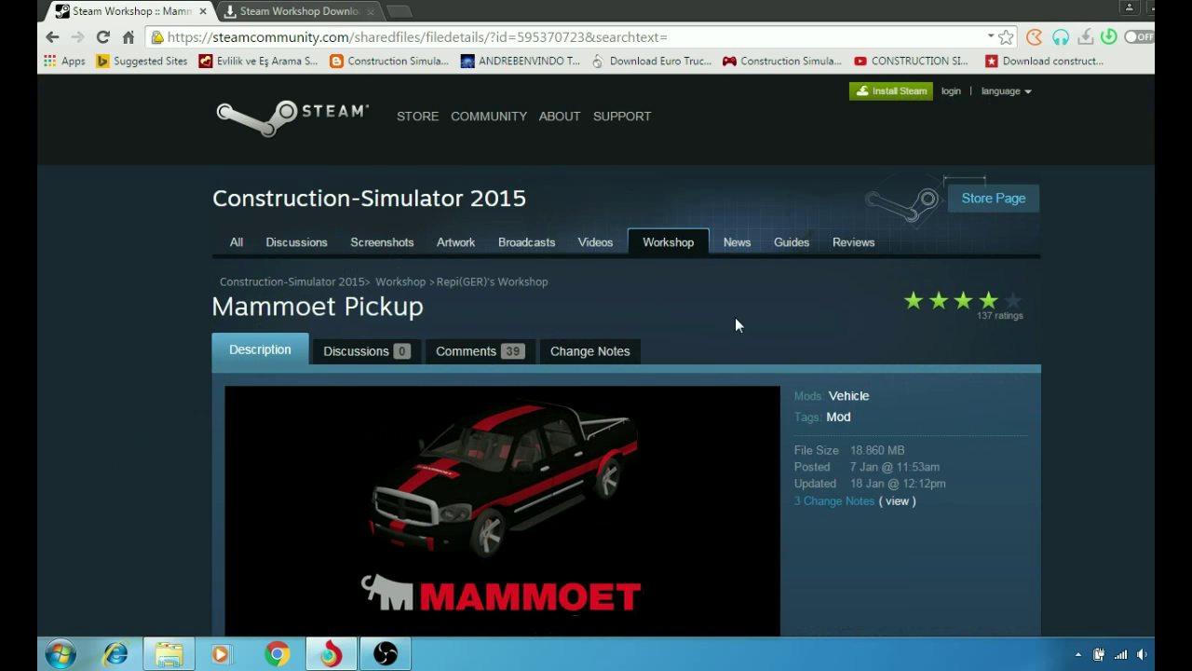
Copy the Mammoet Pickup page URL into the downloader and start its 18.9 MB download
{"action": "left_click", "coordinate": [682, 38]}
{"action": "key", "text": "ctrl+c"}
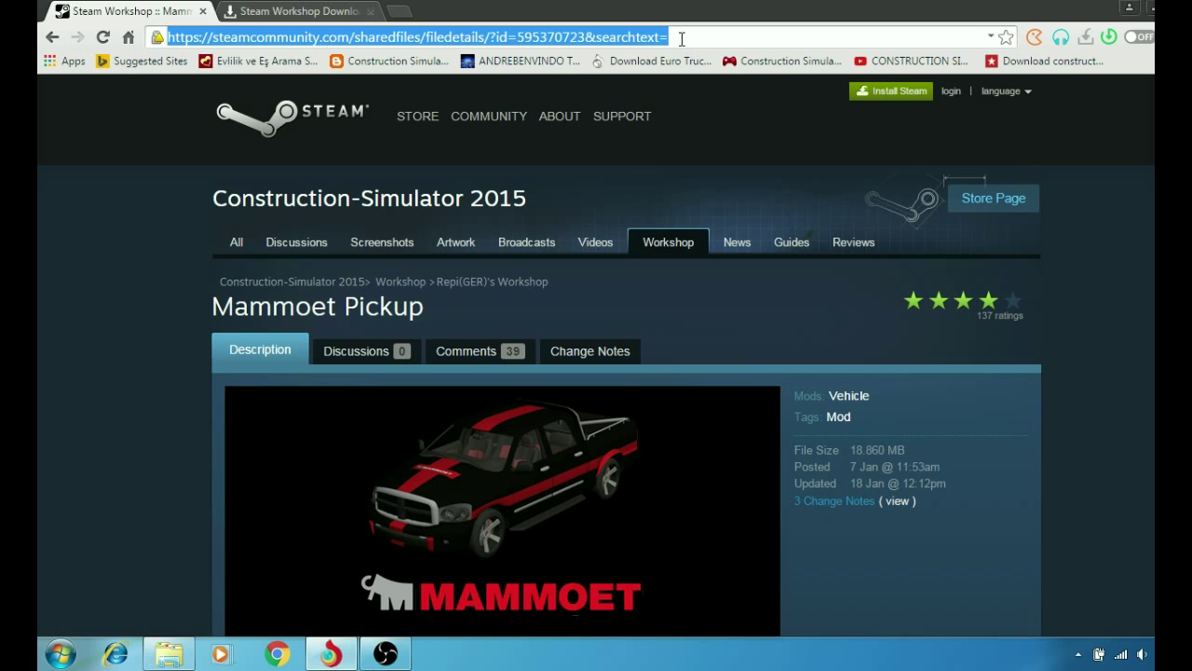
{"action": "left_click", "coordinate": [293, 11]}
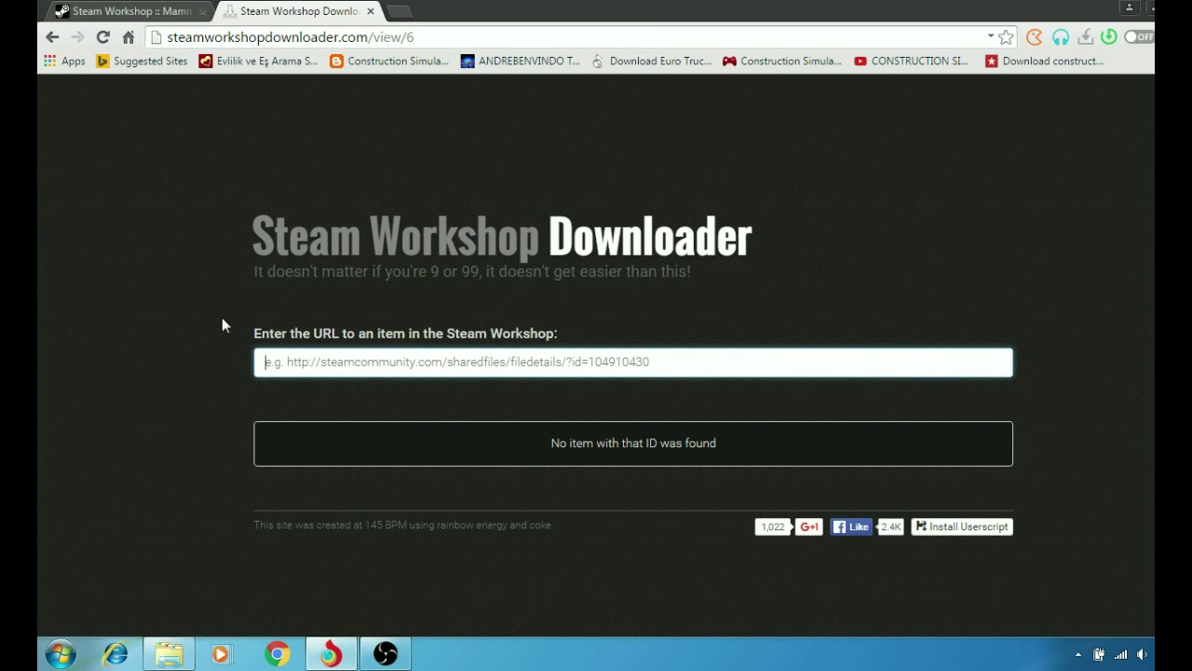
{"action": "right_click", "coordinate": [459, 361]}
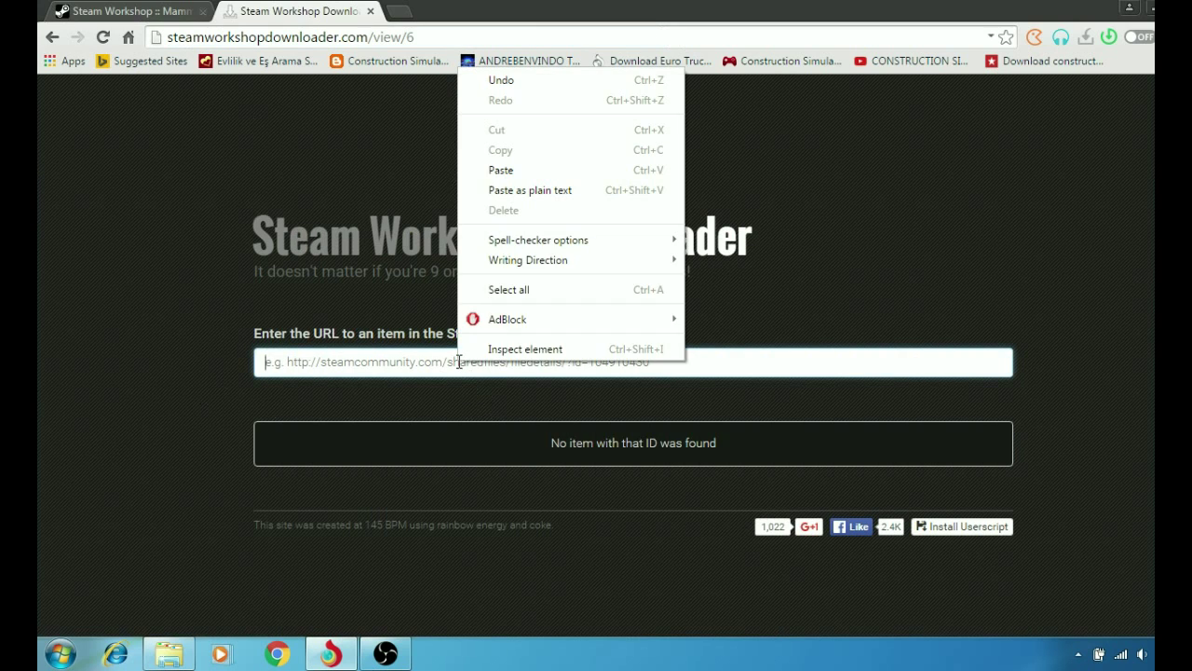
{"action": "left_click", "coordinate": [521, 171]}
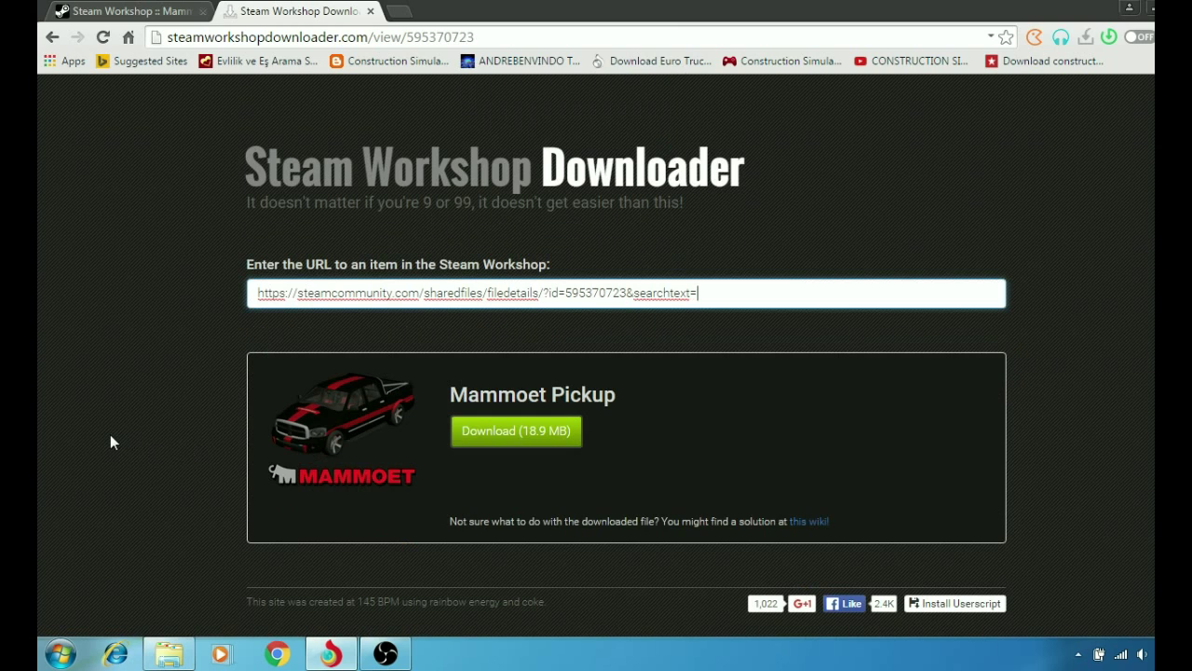
{"action": "left_click", "coordinate": [515, 436]}
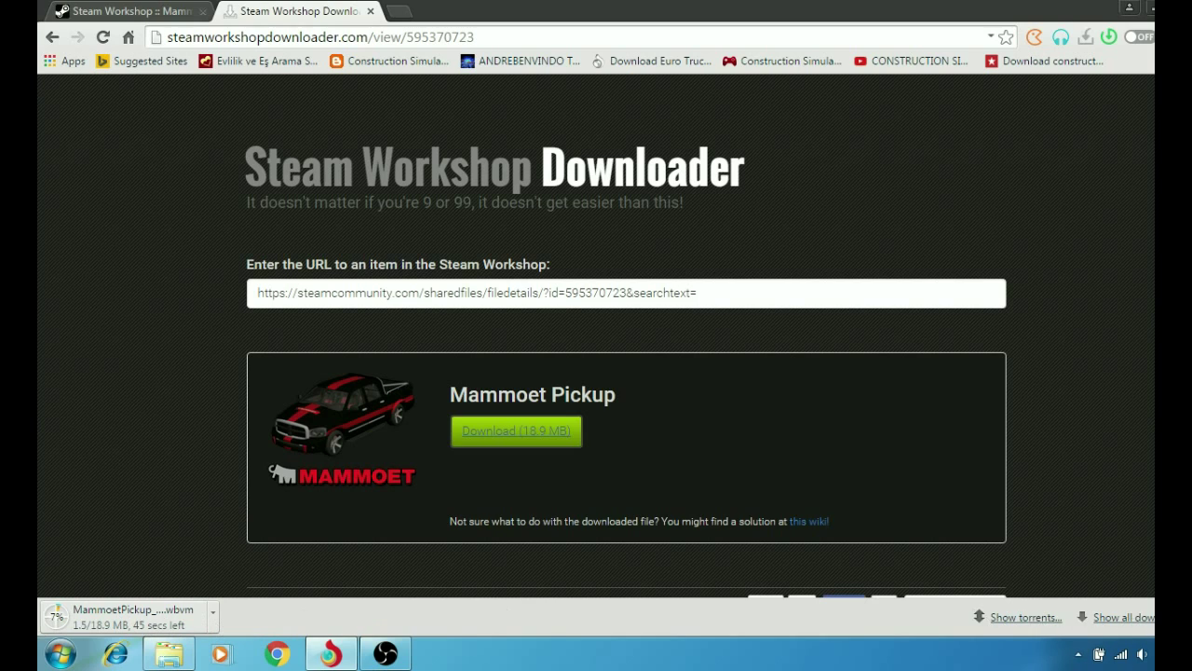
Open the game's install folder from its desktop shortcut and browse into ConSim2015_Data\StreamingAssets
{"action": "left_click", "coordinate": [1152, 612]}
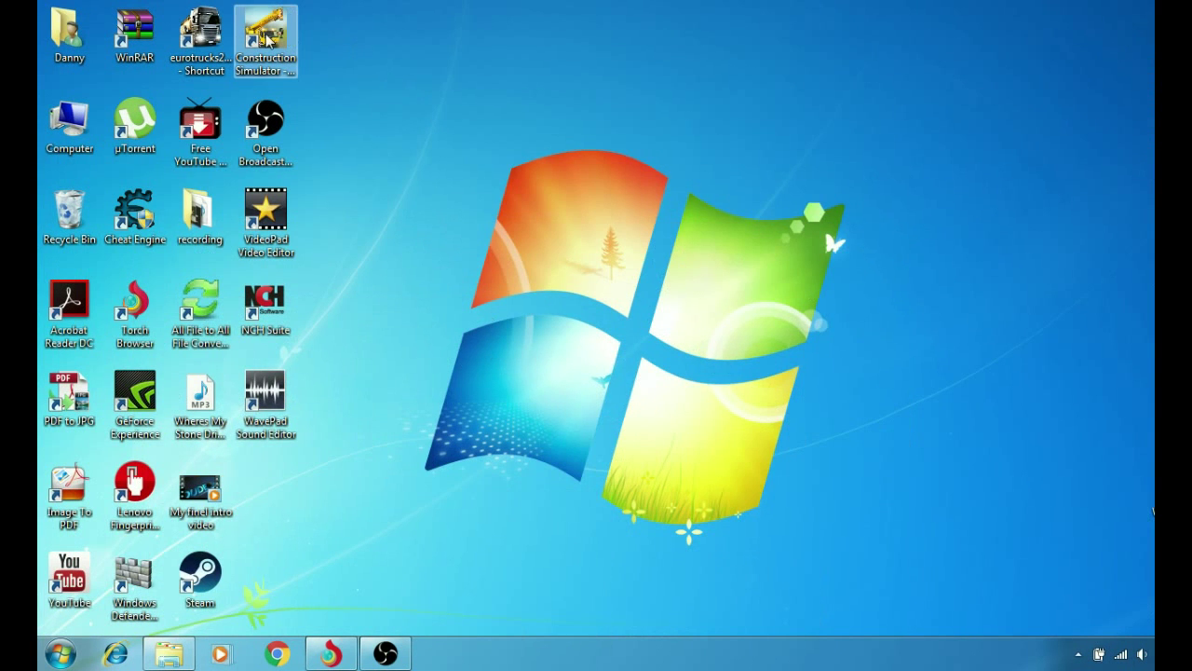
{"action": "left_click", "coordinate": [267, 38]}
{"action": "right_click", "coordinate": [268, 34]}
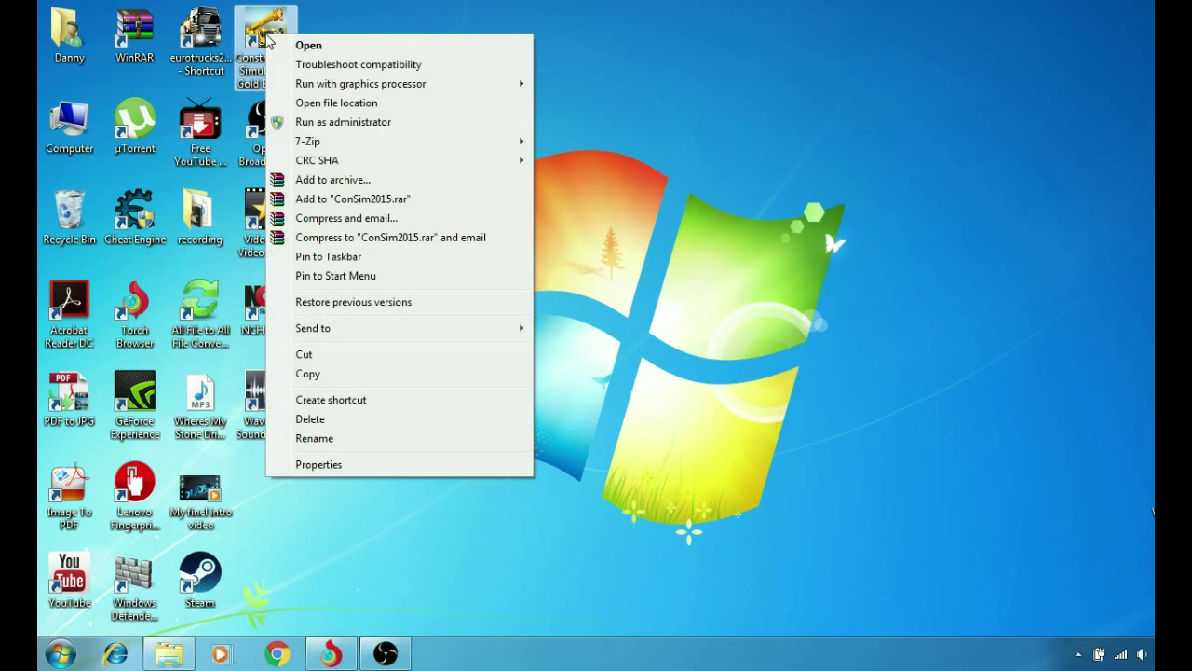
{"action": "left_click", "coordinate": [287, 103]}
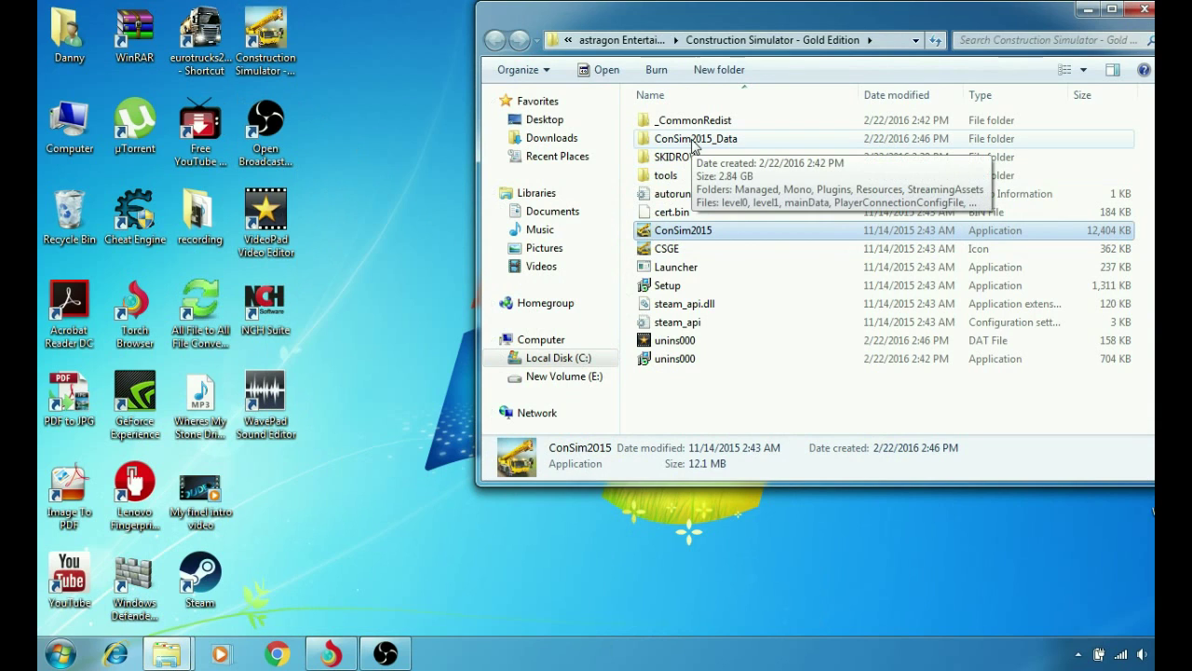
{"action": "double_click", "coordinate": [692, 140]}
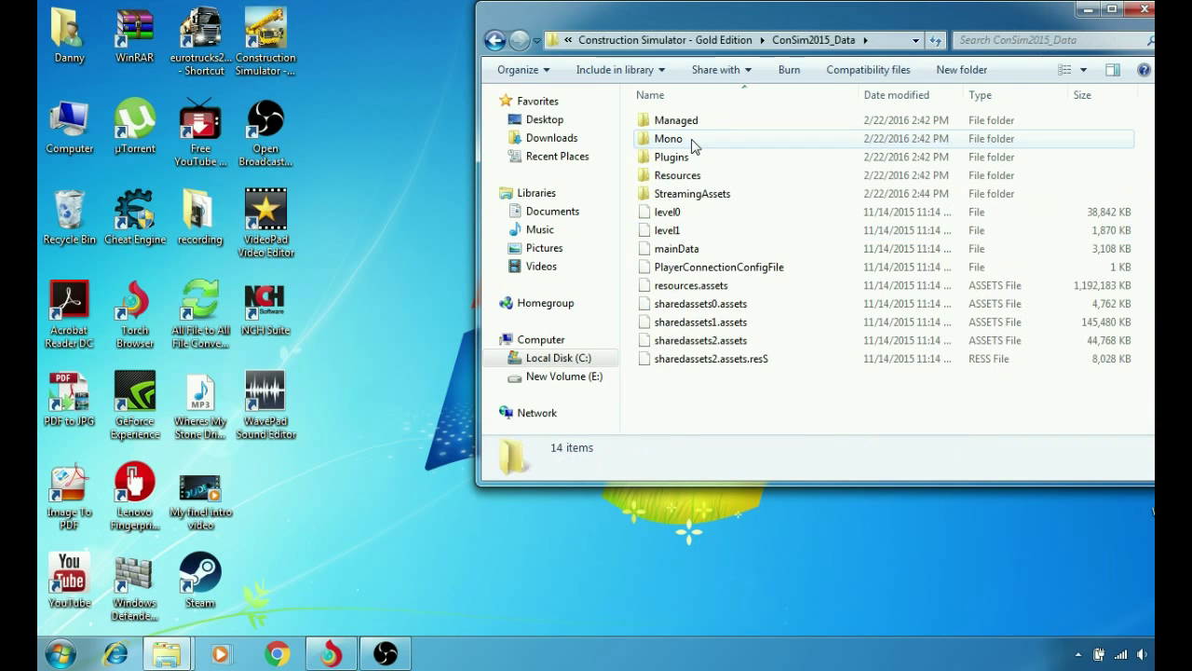
{"action": "double_click", "coordinate": [690, 198]}
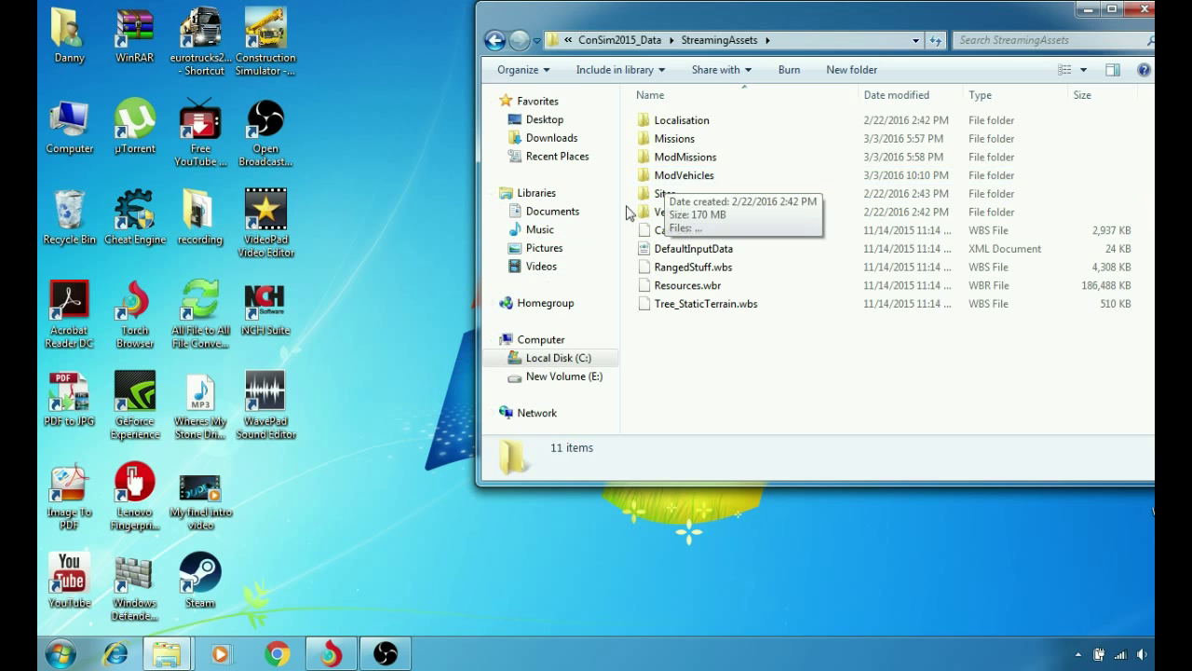
Go back to the Workshop browse list and open the 0.711 MB Tiefbau 40x40 mission page
{"action": "left_click", "coordinate": [345, 651]}
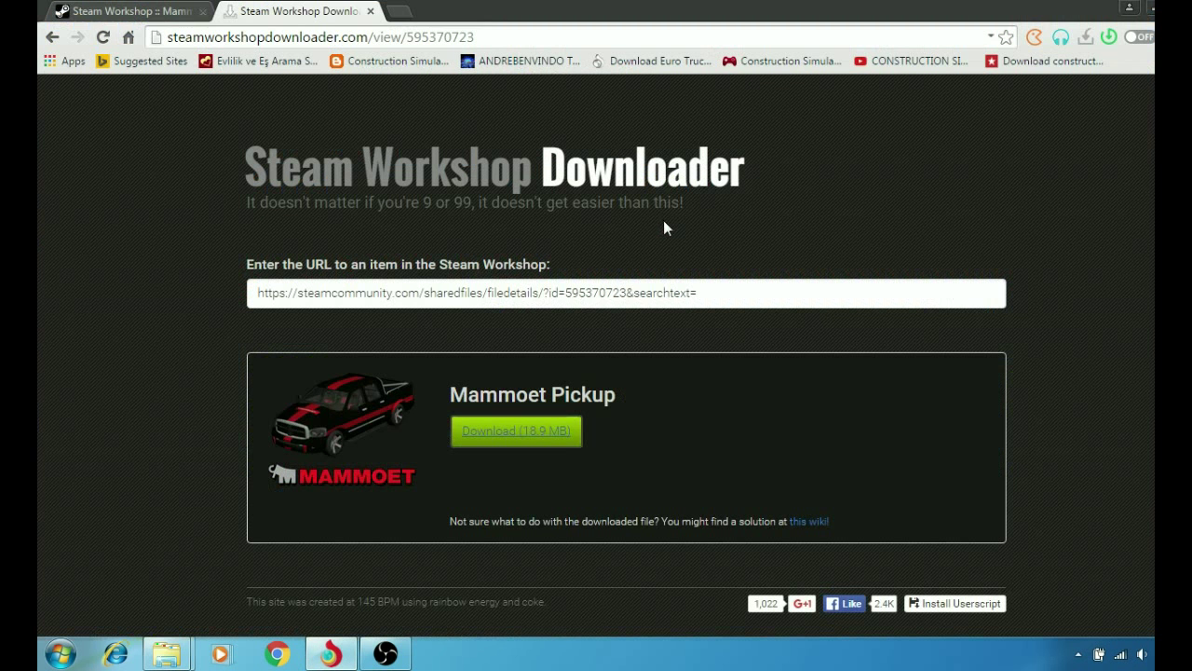
{"action": "left_click", "coordinate": [131, 11]}
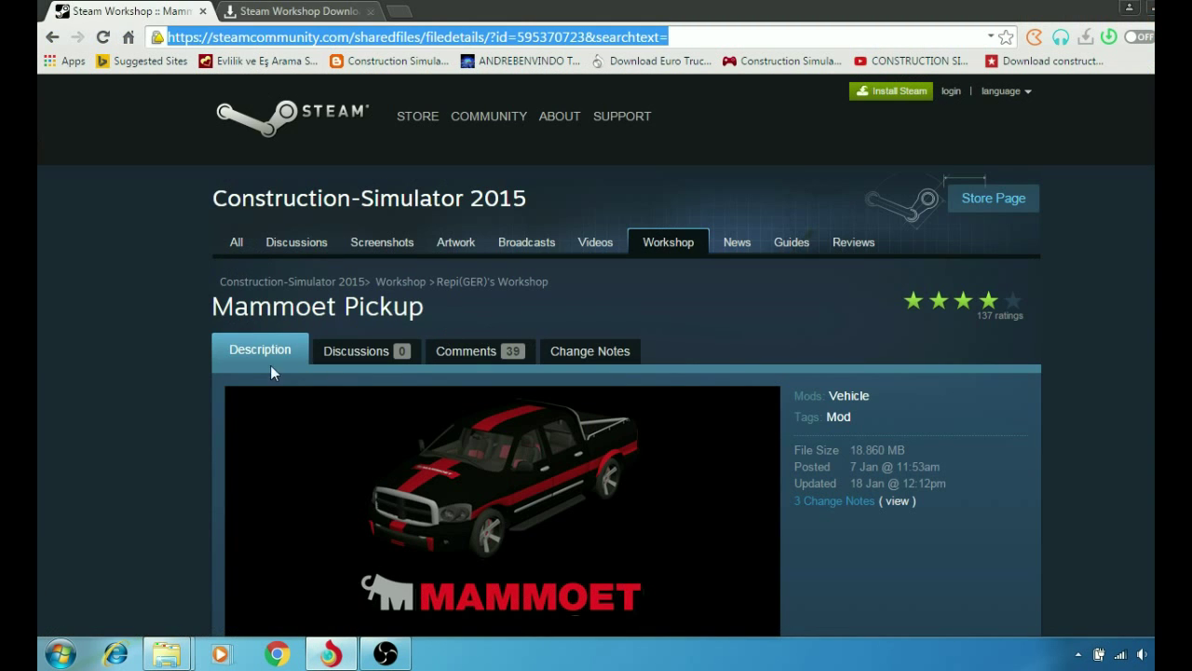
{"action": "left_click", "coordinate": [52, 36]}
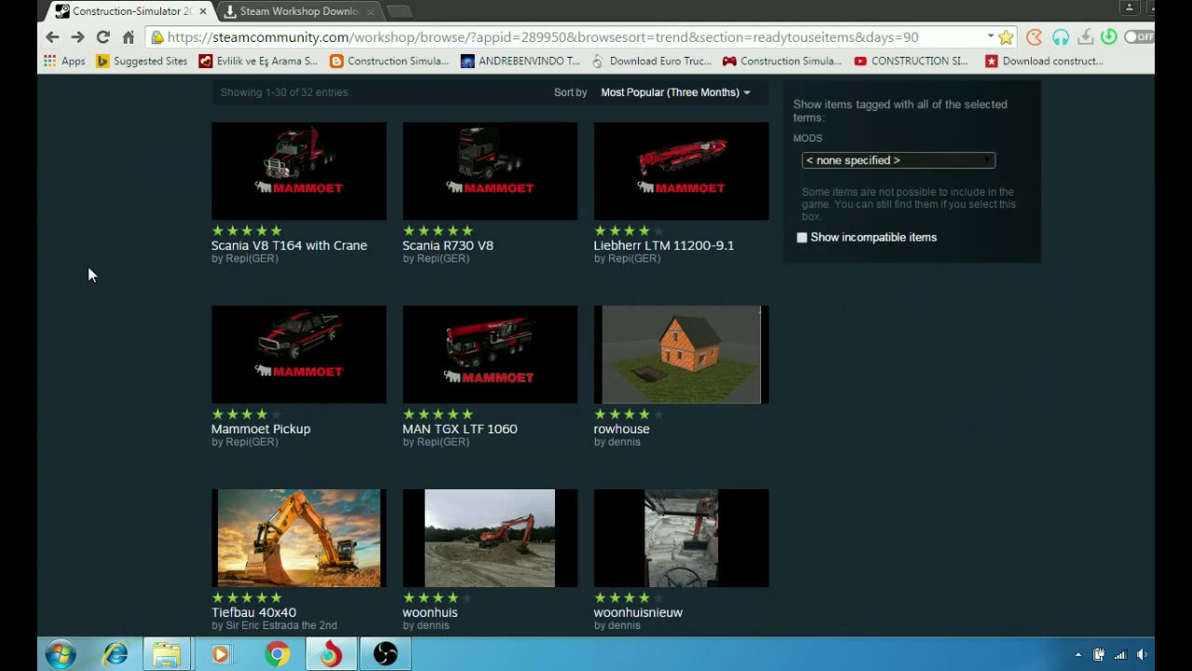
{"action": "scroll", "coordinate": [87, 266], "scroll_direction": "down", "scroll_amount": 3}
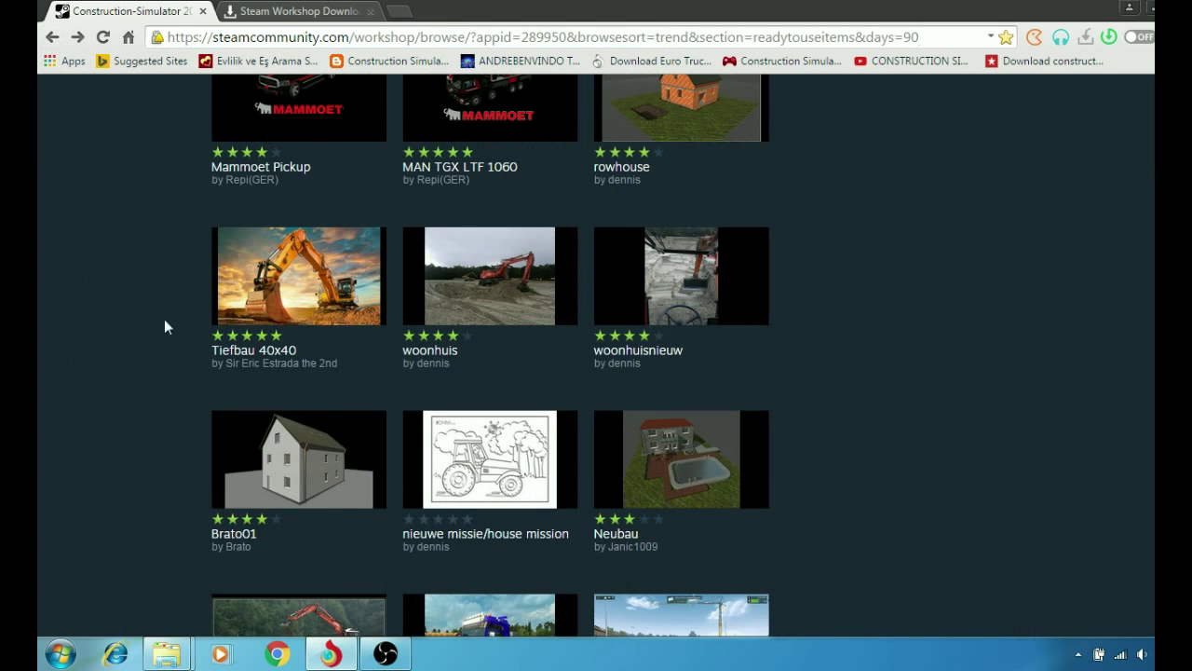
{"action": "left_click", "coordinate": [284, 287]}
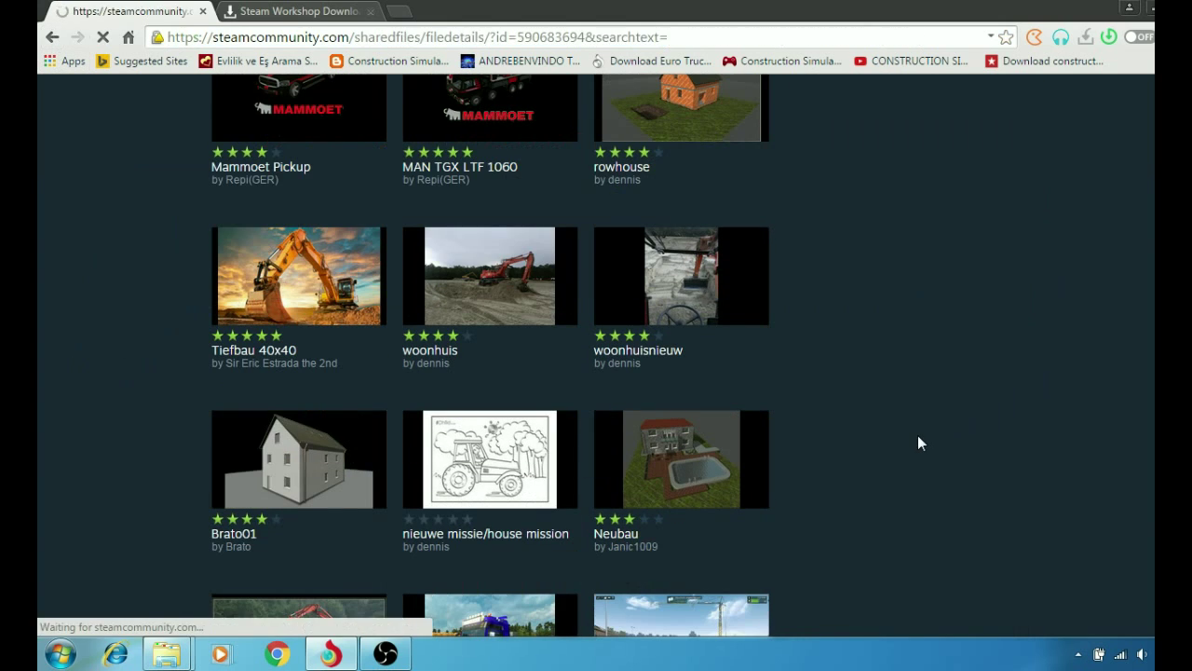
{"action": "scroll", "coordinate": [1023, 411], "scroll_direction": "down", "scroll_amount": 2}
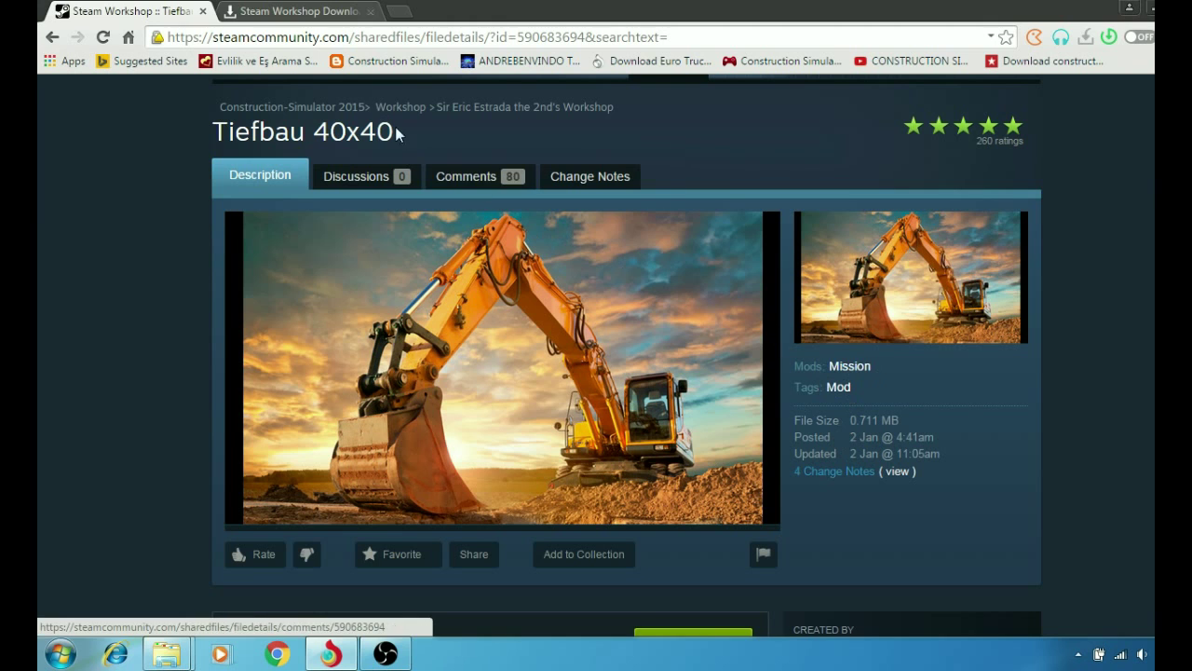
{"action": "mouse_move", "coordinate": [166, 654]}
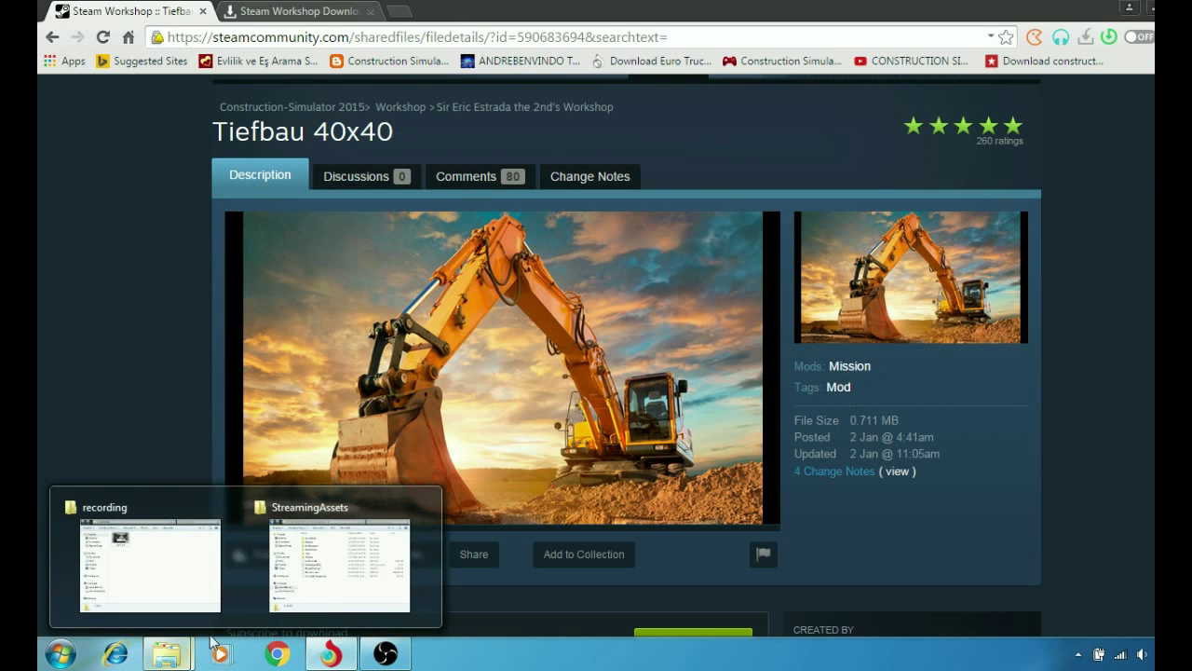
{"action": "left_click", "coordinate": [186, 578]}
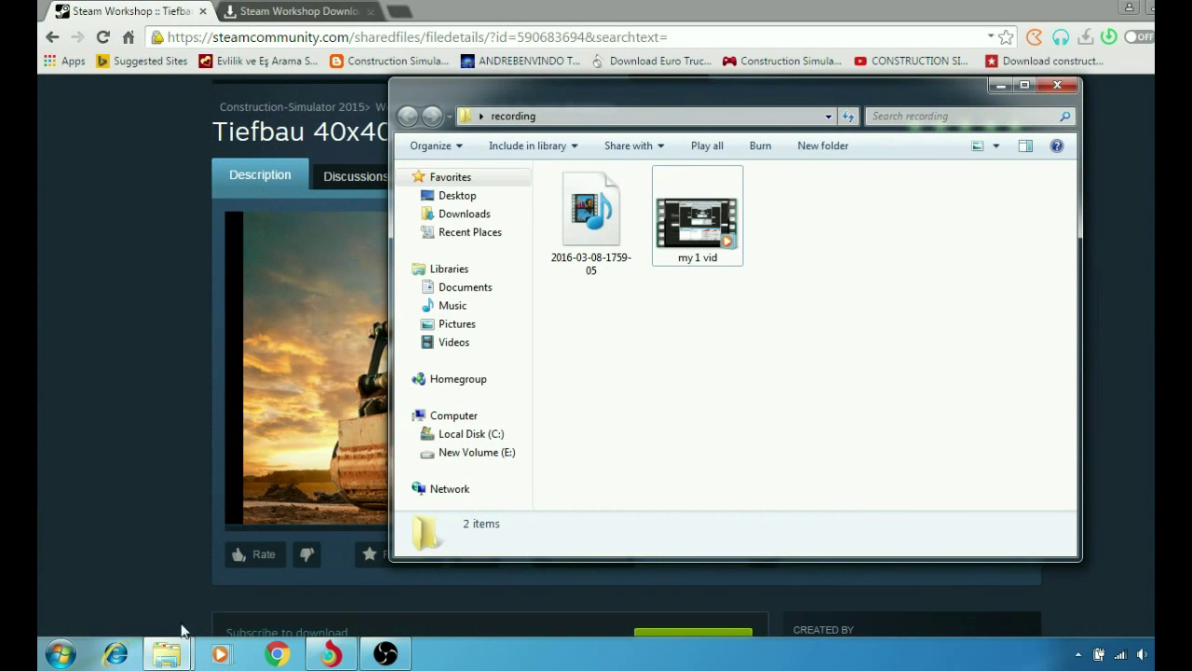
{"action": "mouse_move", "coordinate": [173, 658]}
{"action": "left_click", "coordinate": [319, 580]}
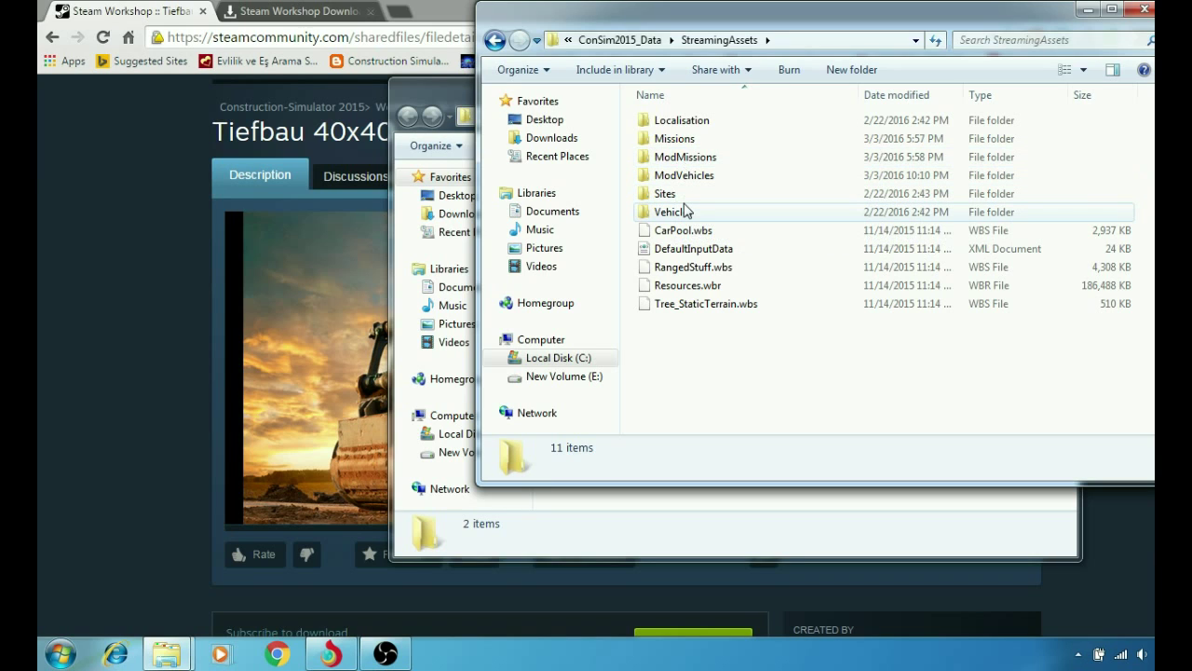
{"action": "left_click", "coordinate": [1086, 10]}
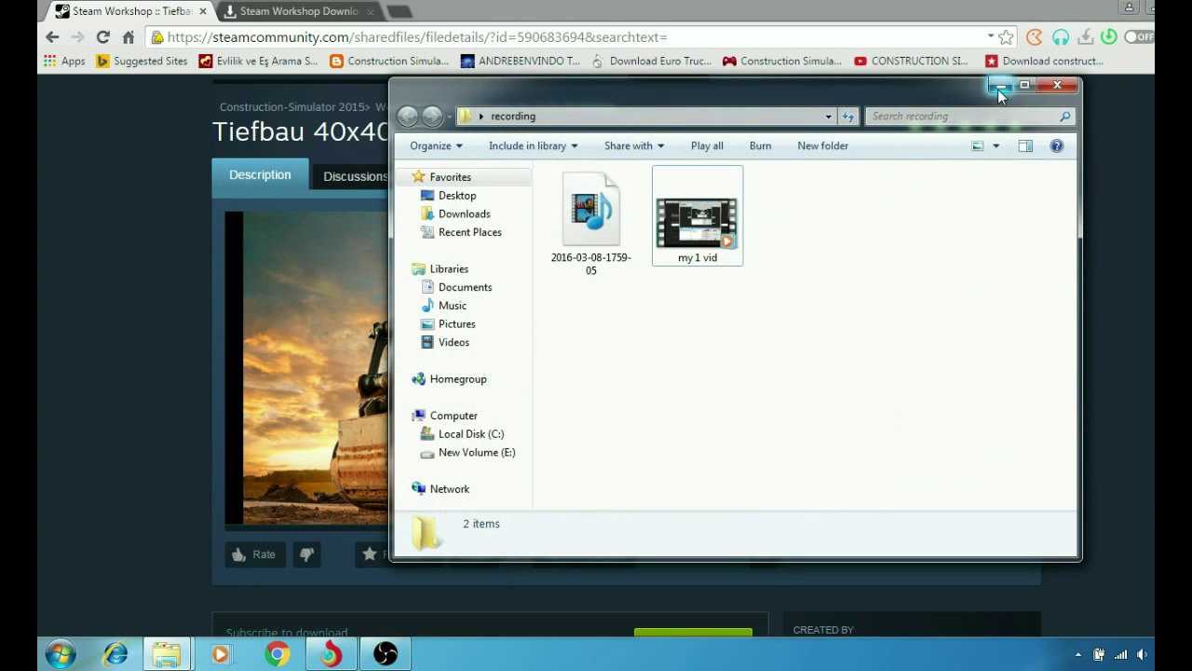
{"action": "left_click", "coordinate": [997, 87]}
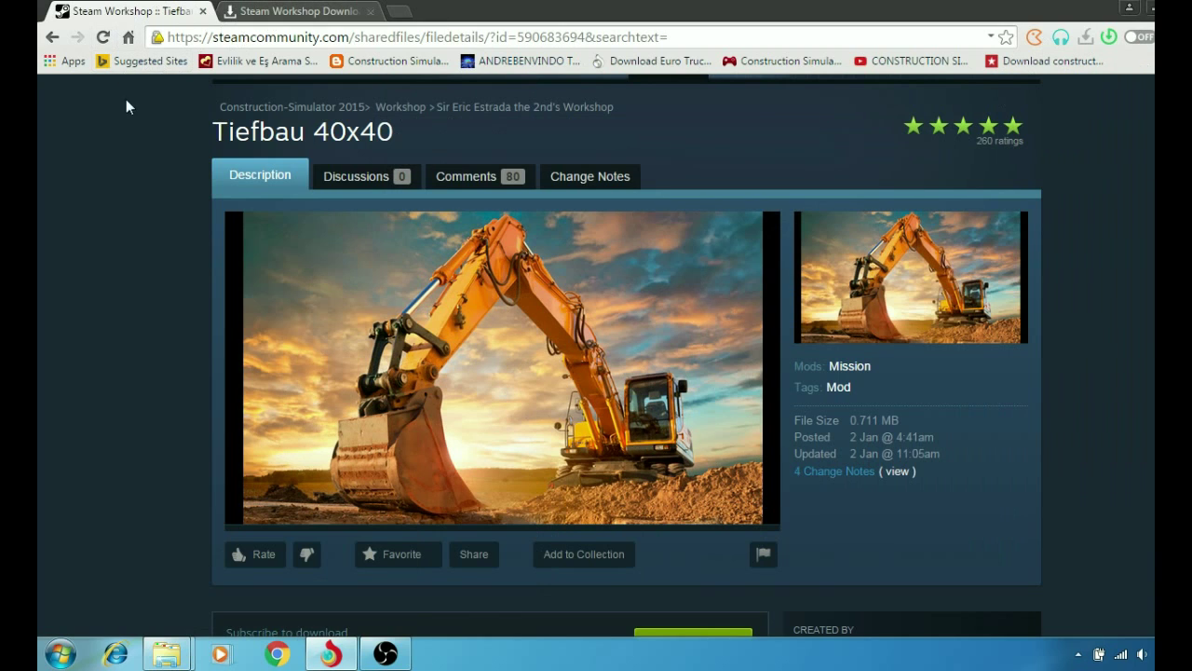
Switch back to the Steam Workshop Downloader tab showing the Mammoet Pickup download
{"action": "left_click", "coordinate": [300, 13]}
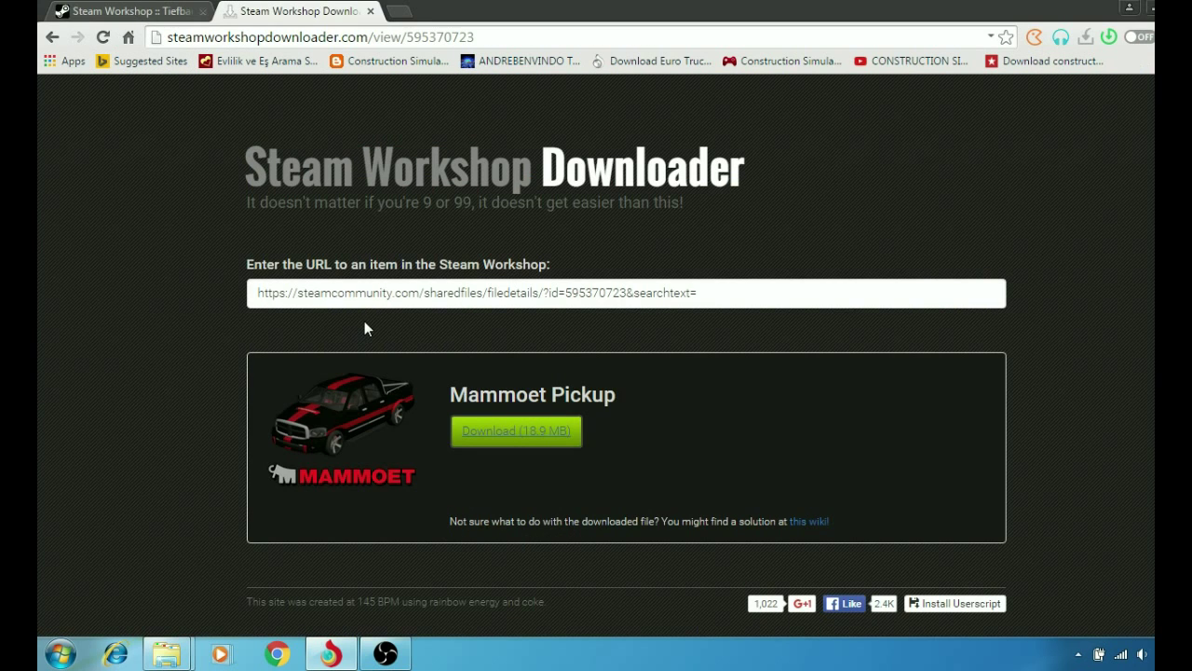